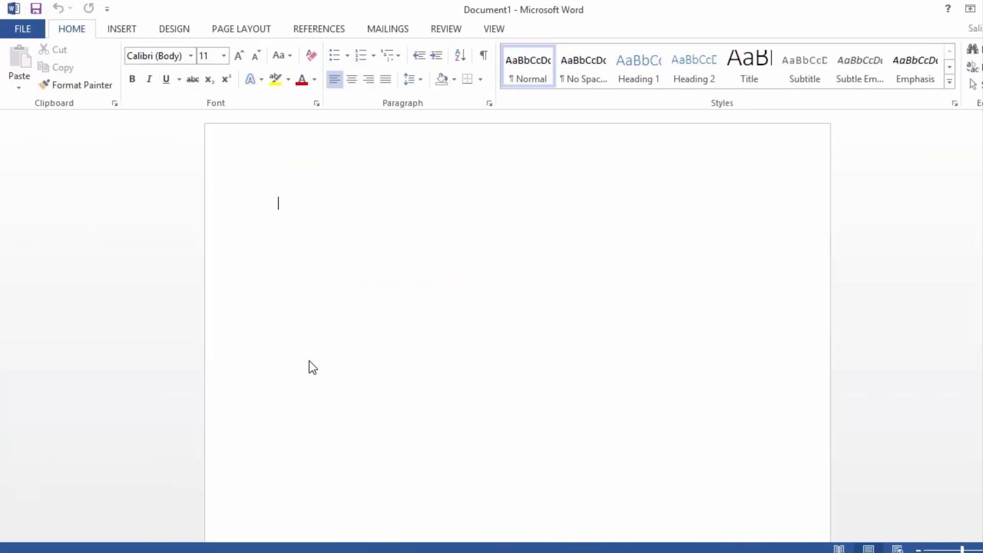
Type 'This is my report.' in the blank document and start a new line below it.
{"action": "type", "text": "Th"}
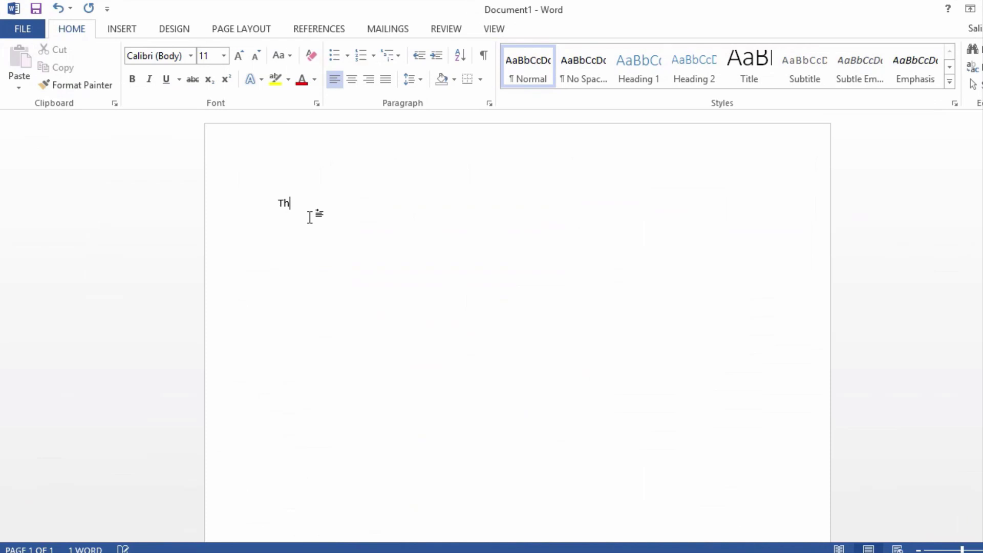
{"action": "type", "text": "is is my report."}
{"action": "key", "text": "Return"}
Copy the Excel expense table B4:F14, from the Item header through the TOTALS row.
{"action": "left_click", "coordinate": [408, 551]}
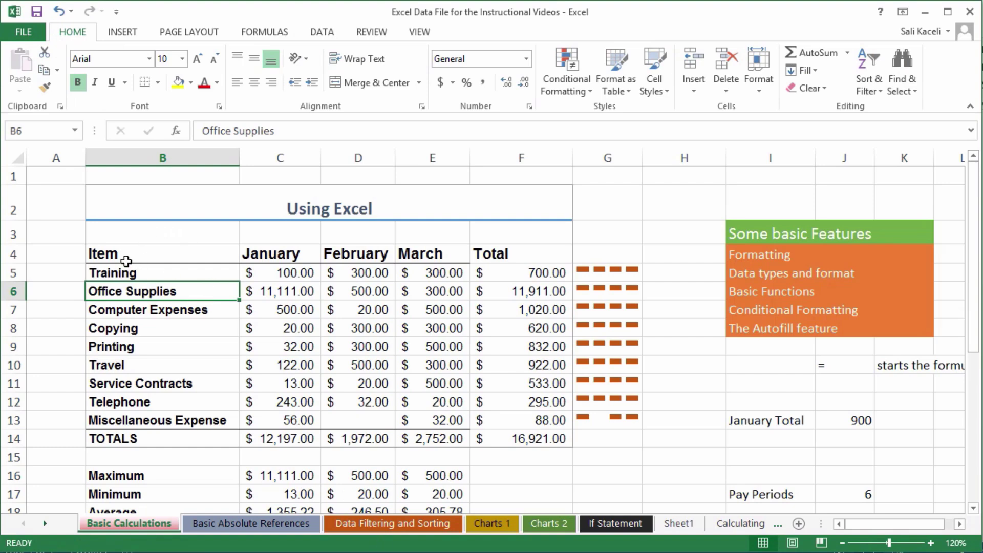
{"action": "mouse_move", "coordinate": [117, 255]}
{"action": "left_mouse_down"}
{"action": "mouse_move", "coordinate": [522, 391]}
{"action": "mouse_move", "coordinate": [543, 440]}
{"action": "left_mouse_up"}
{"action": "key", "text": "ctrl+c"}
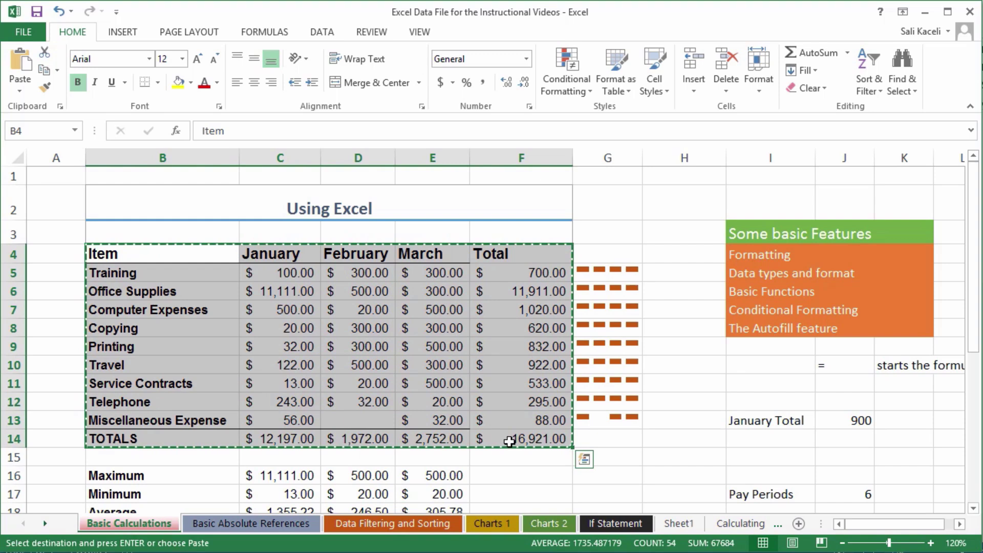
{"action": "right_click", "coordinate": [409, 385]}
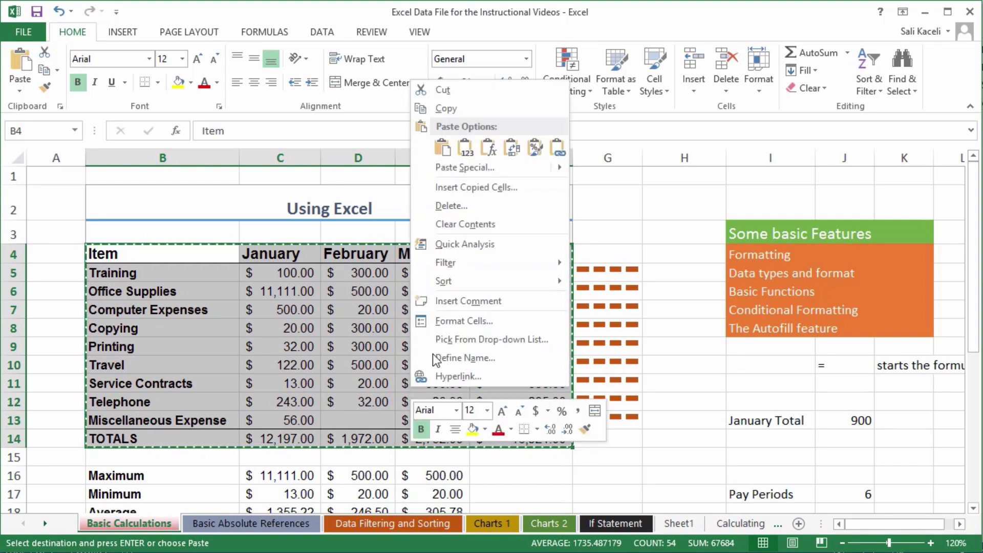
{"action": "left_click", "coordinate": [459, 111]}
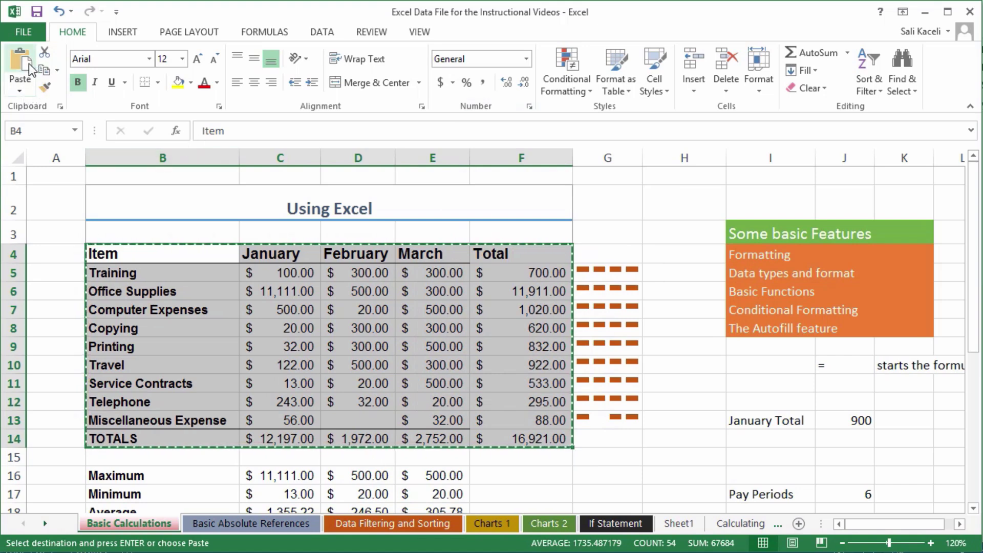
Paste the expense table below the opening sentence as Link & Keep Source Formatting.
{"action": "left_click", "coordinate": [927, 16]}
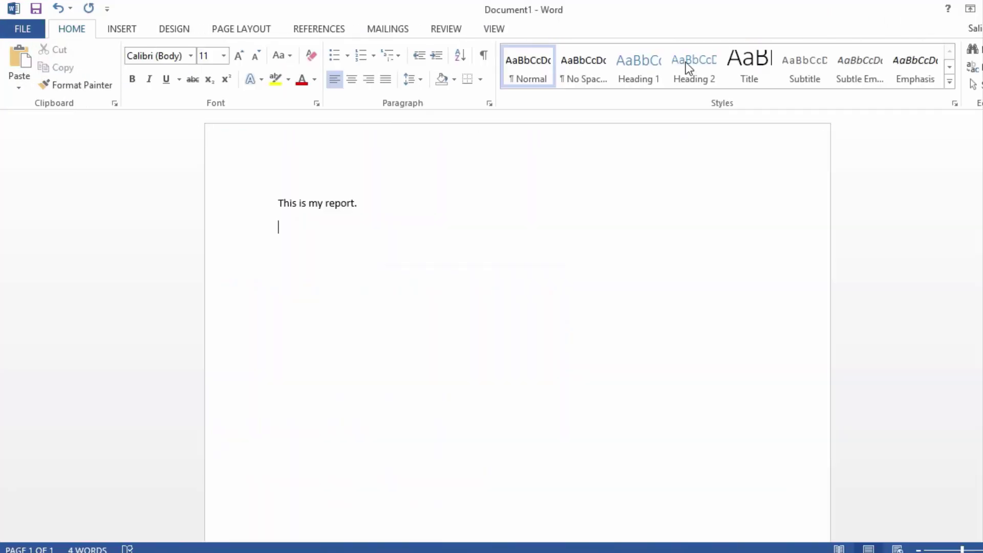
{"action": "right_click", "coordinate": [279, 228]}
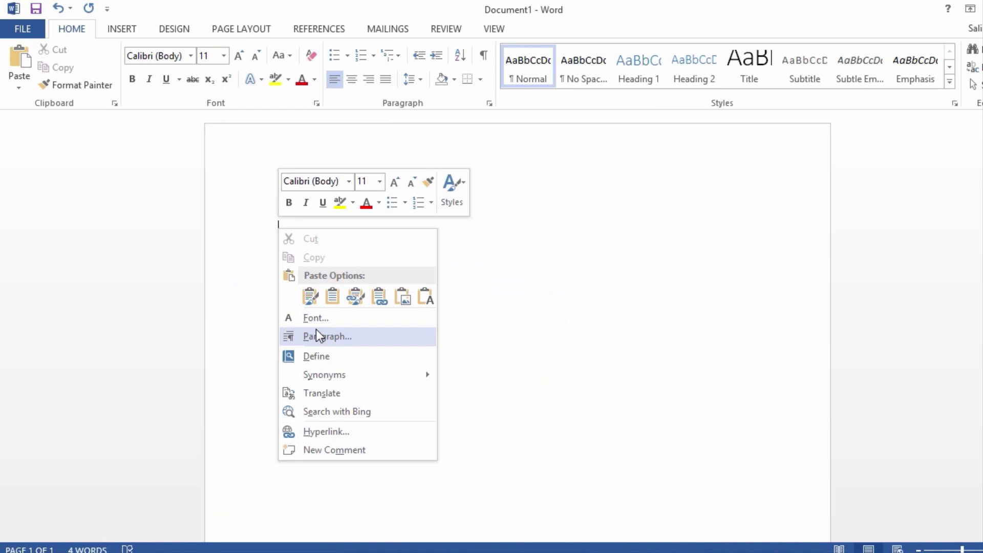
{"action": "left_click", "coordinate": [310, 297]}
{"action": "left_click", "coordinate": [731, 376]}
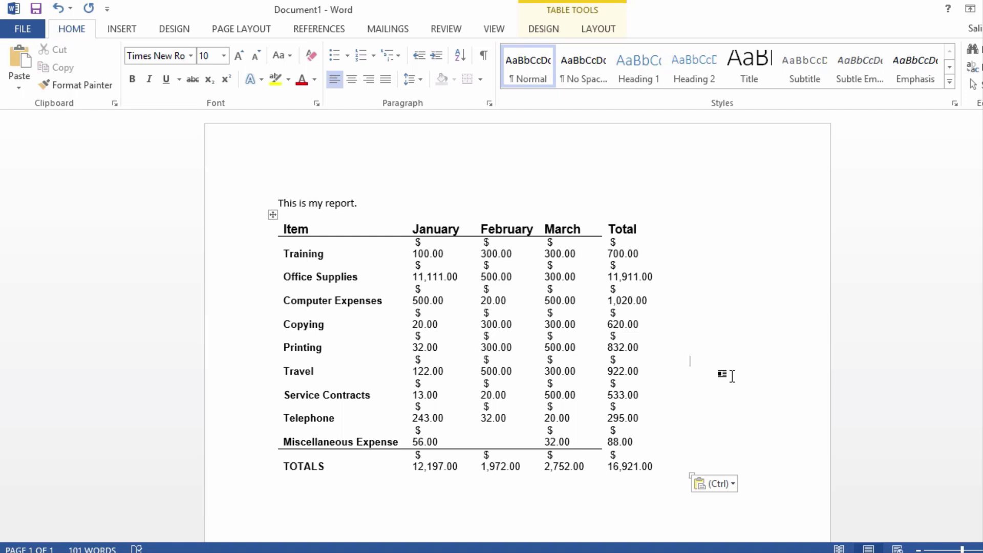
{"action": "left_click", "coordinate": [732, 484]}
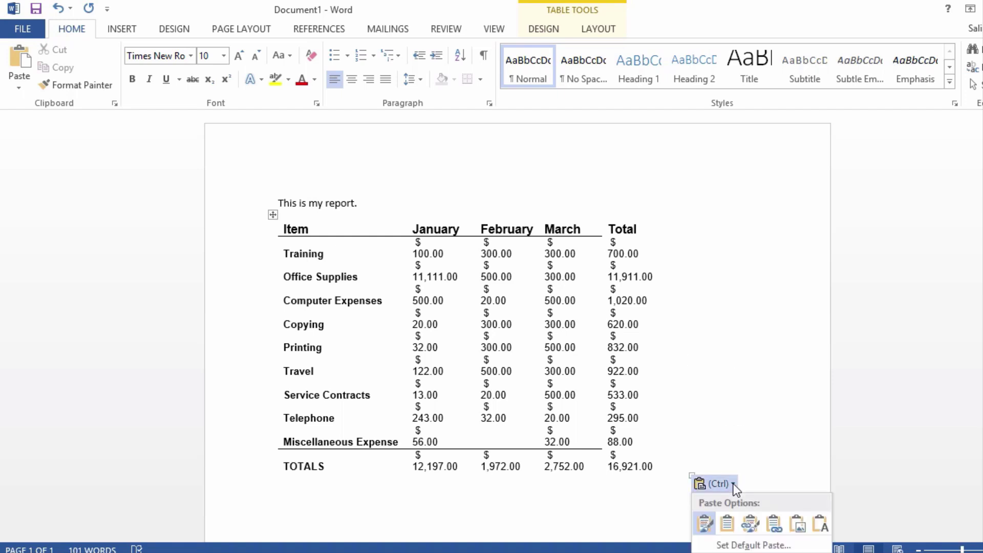
{"action": "left_click", "coordinate": [752, 526]}
{"action": "left_click", "coordinate": [279, 502]}
{"action": "scroll", "coordinate": [287, 437], "scroll_direction": "down", "scroll_amount": 3}
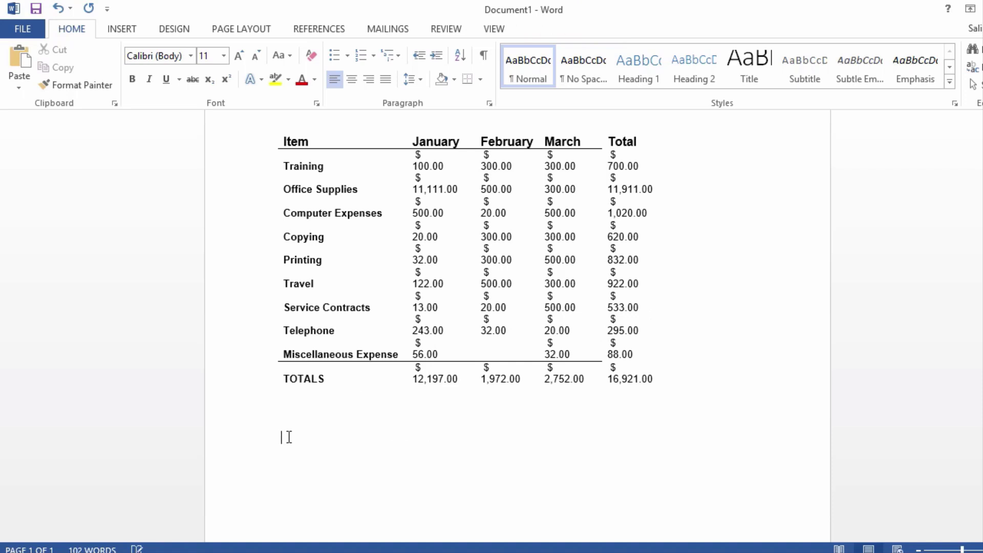
Type 'Link the data with the Excel Spreadshet.' below the table and start a new line.
{"action": "type", "text": "Link the data with the excel Sp"}
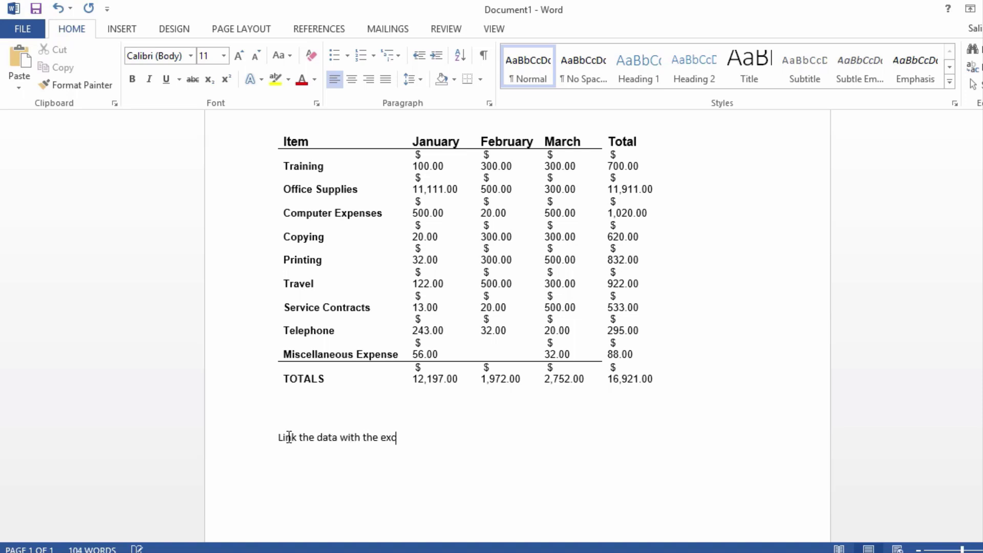
{"action": "key", "text": "BackSpace"}
{"action": "key", "text": "BackSpace"}
{"action": "type", "text": "Spreadshet."}
{"action": "key", "text": "Return"}
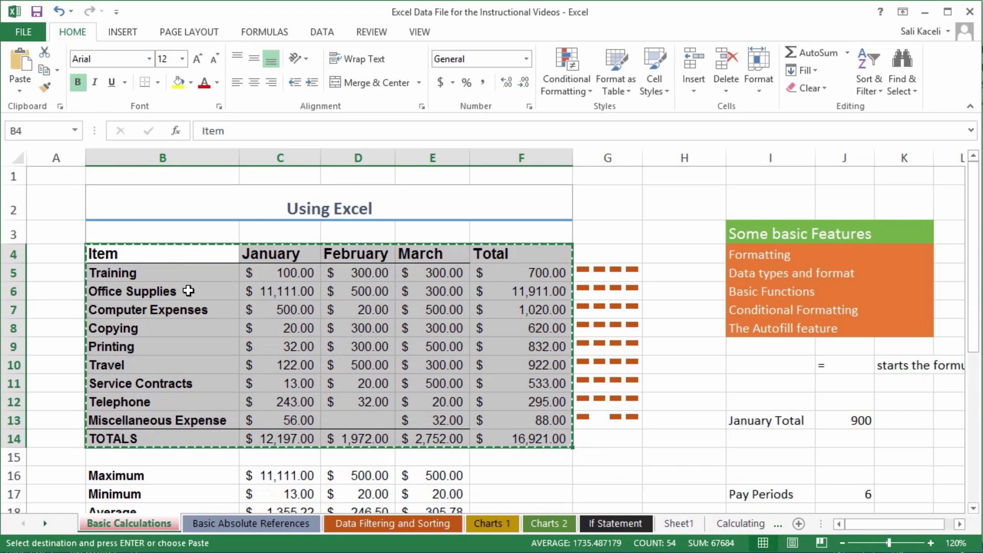
Reselect the expense table B4:F14 in Excel, then return to the empty line in Word.
{"action": "left_click", "coordinate": [133, 273]}
{"action": "left_click", "coordinate": [109, 252]}
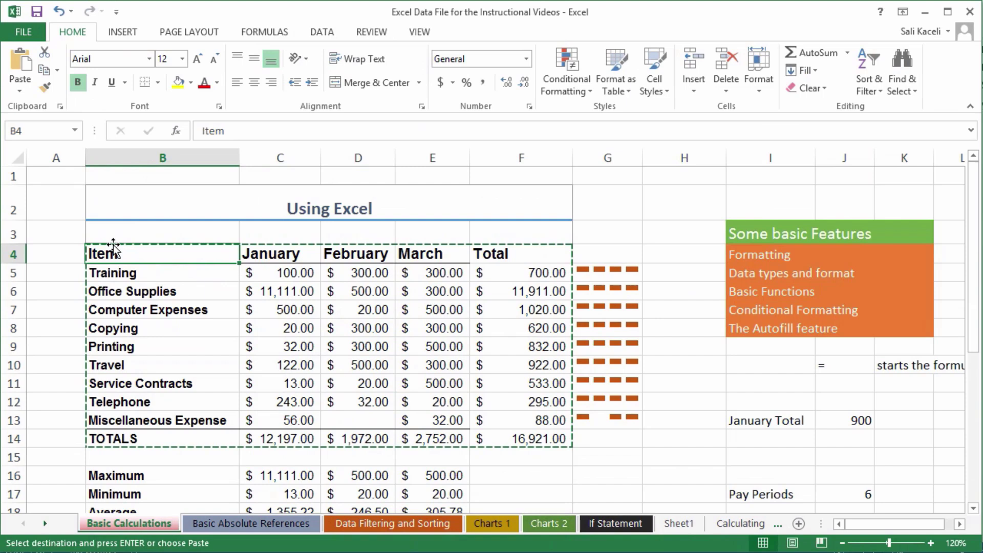
{"action": "left_click_drag", "start_coordinate": [106, 251], "coordinate": [537, 439]}
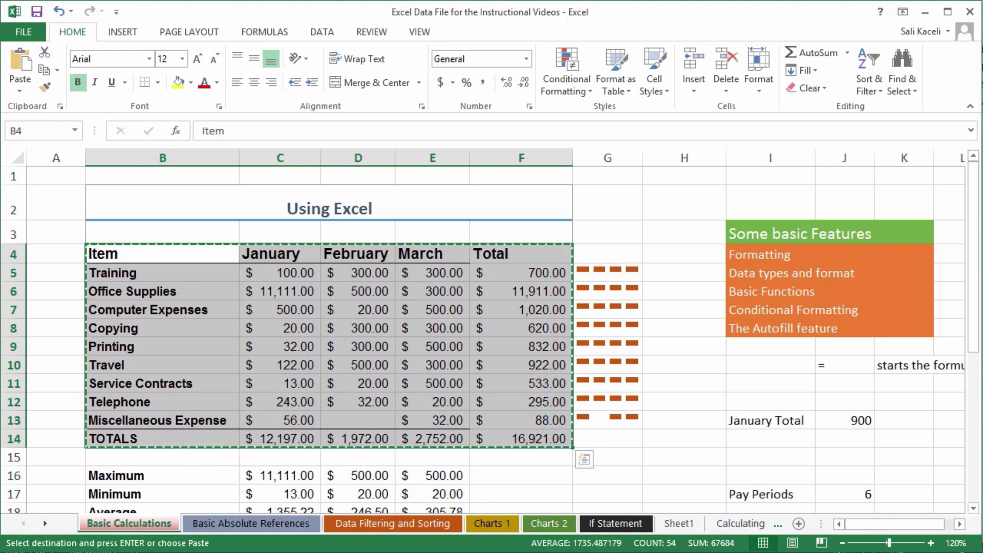
{"action": "key", "text": "alt+Tab"}
{"action": "scroll", "coordinate": [333, 363], "scroll_direction": "down", "scroll_amount": 8}
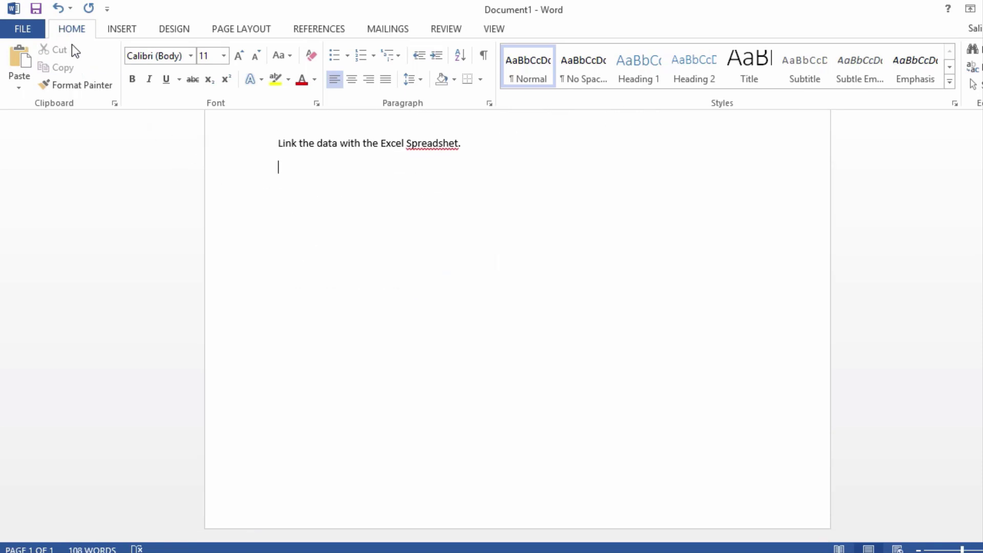
Paste-link the table as a Microsoft Excel Worksheet Object and correct 'Spreadshet' to 'Spreadsheet'.
{"action": "left_click", "coordinate": [26, 90]}
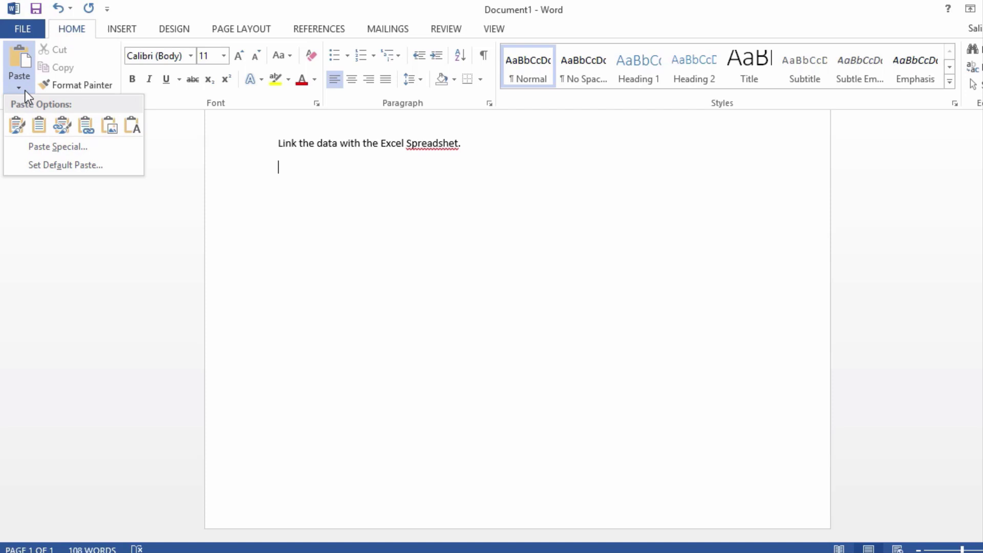
{"action": "left_click", "coordinate": [59, 148]}
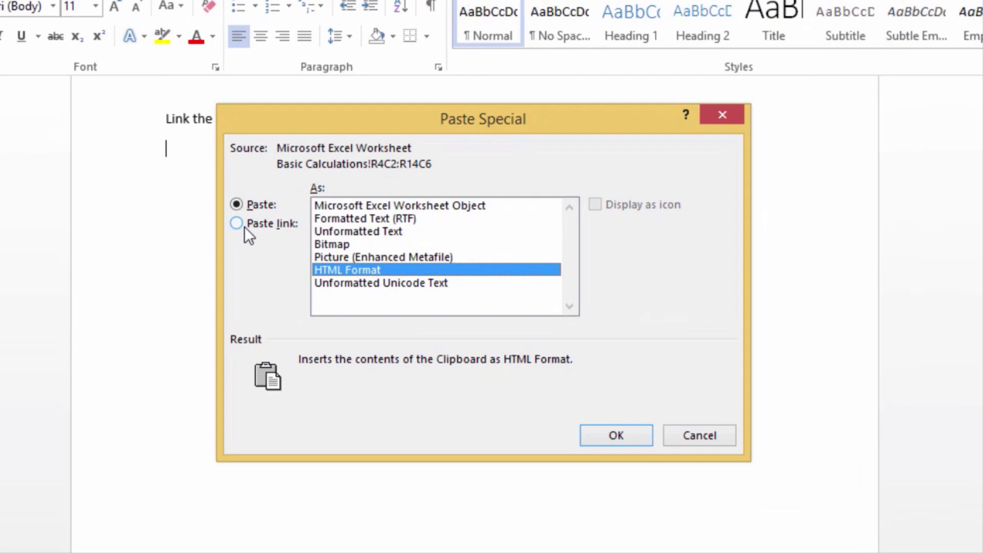
{"action": "left_click", "coordinate": [237, 223]}
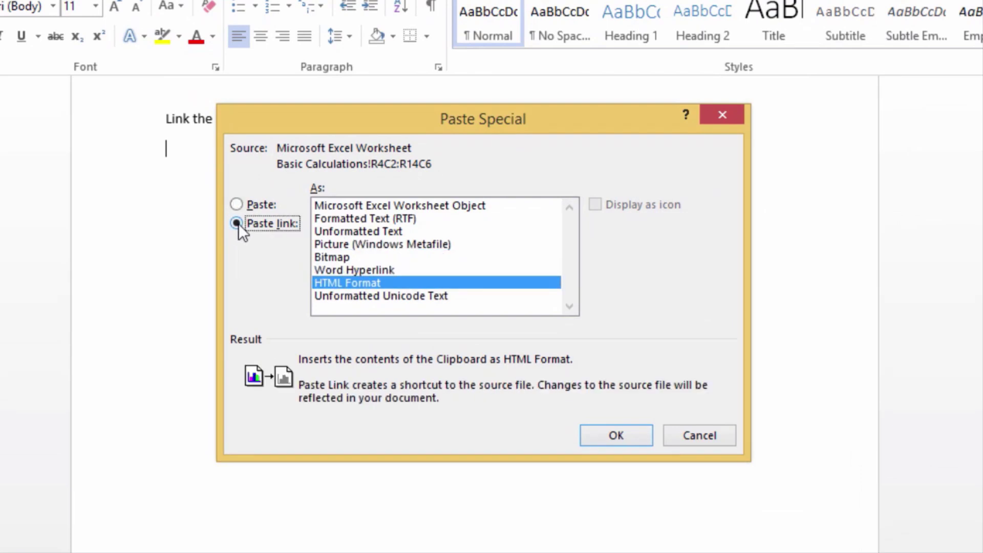
{"action": "left_click", "coordinate": [361, 206]}
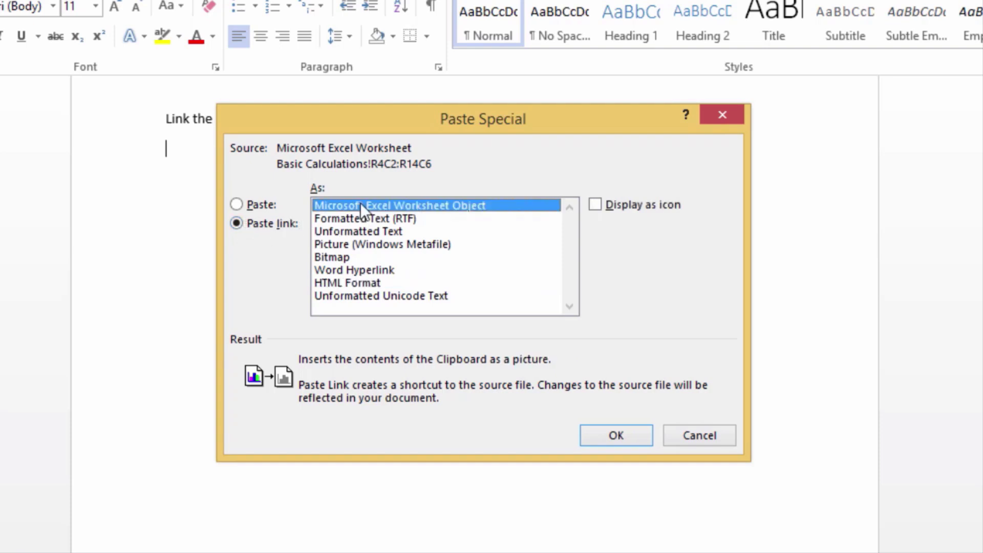
{"action": "left_click", "coordinate": [609, 436]}
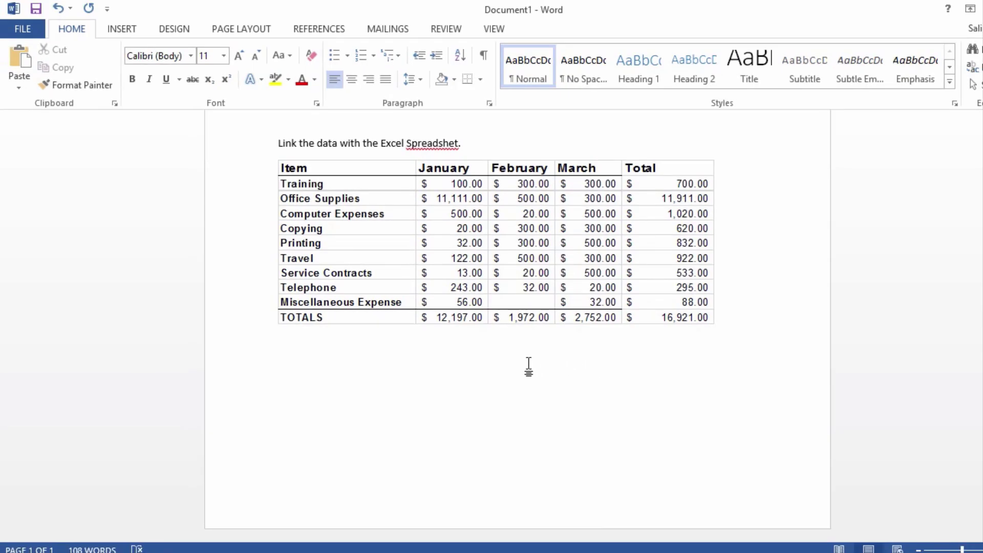
{"action": "key", "text": "shift+Left"}
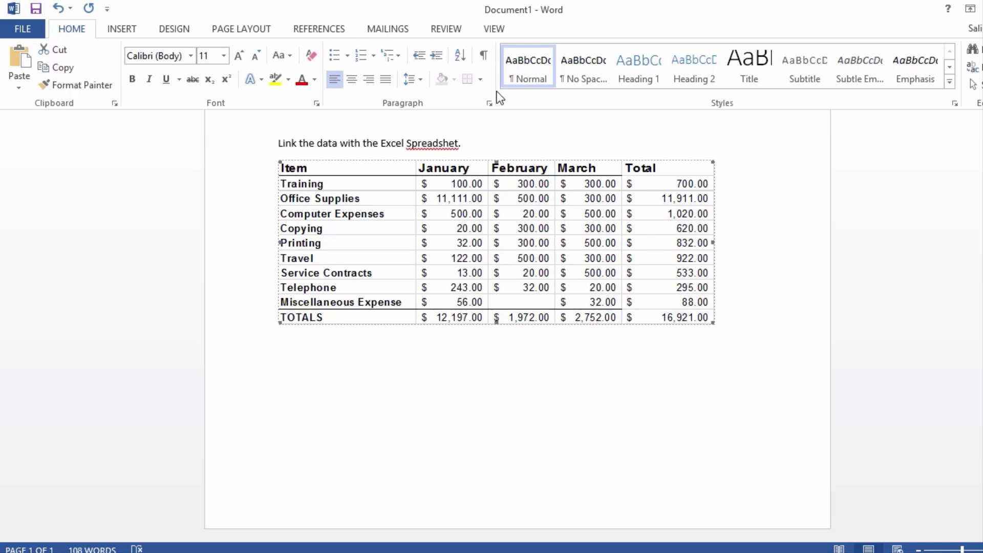
{"action": "left_click", "coordinate": [454, 141]}
{"action": "type", "text": "e"}
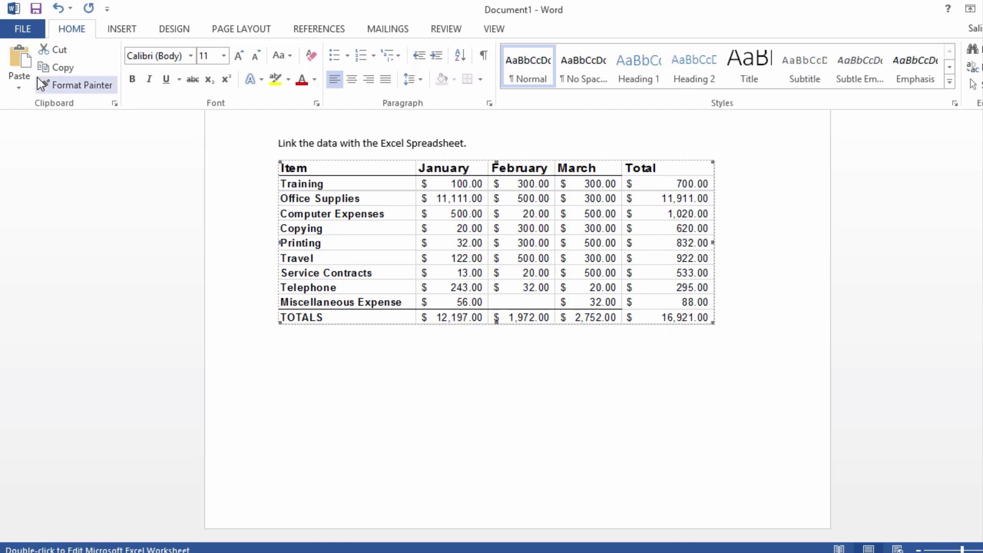
Save the document to the Desktop as 'Monthly report' and return to Excel.
{"action": "left_click", "coordinate": [36, 8]}
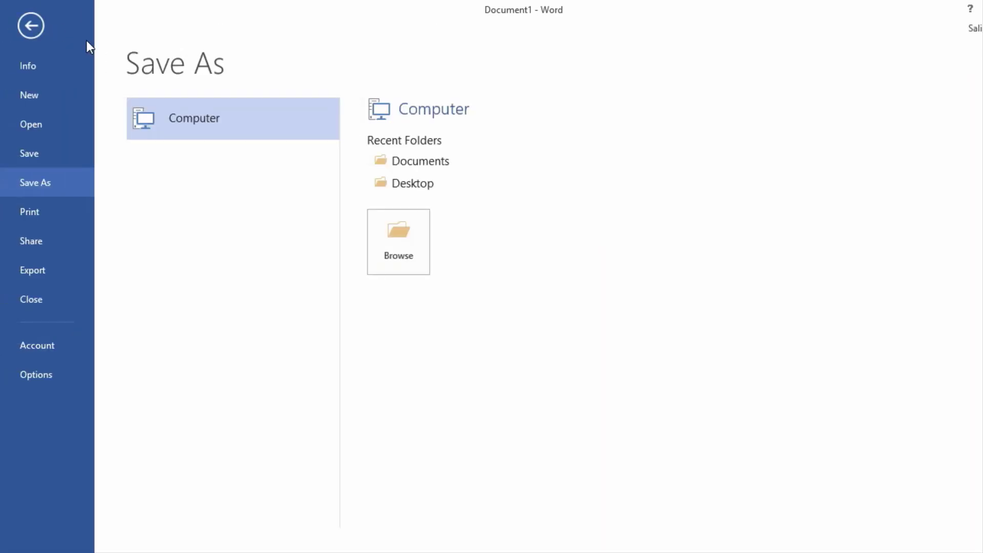
{"action": "left_click", "coordinate": [413, 183]}
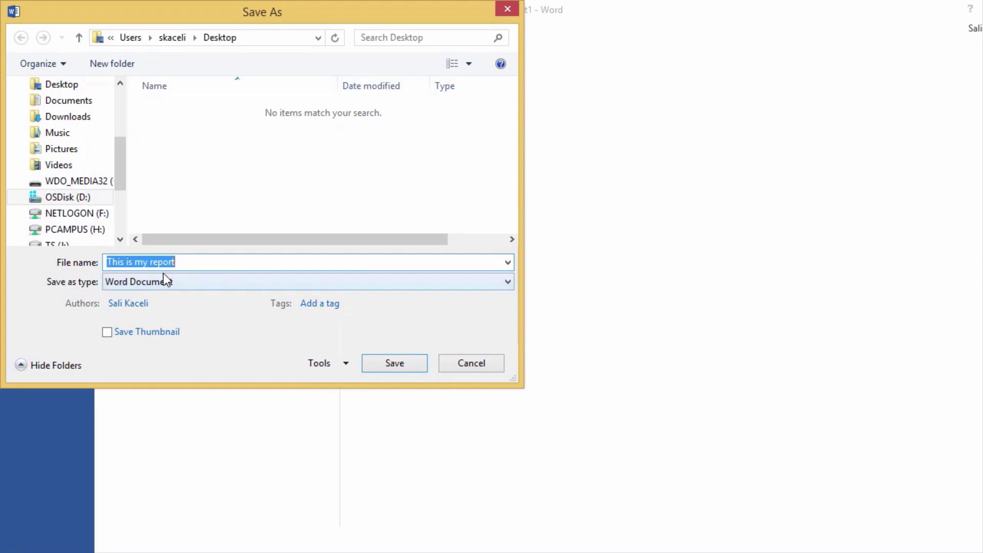
{"action": "type", "text": "Monthly report"}
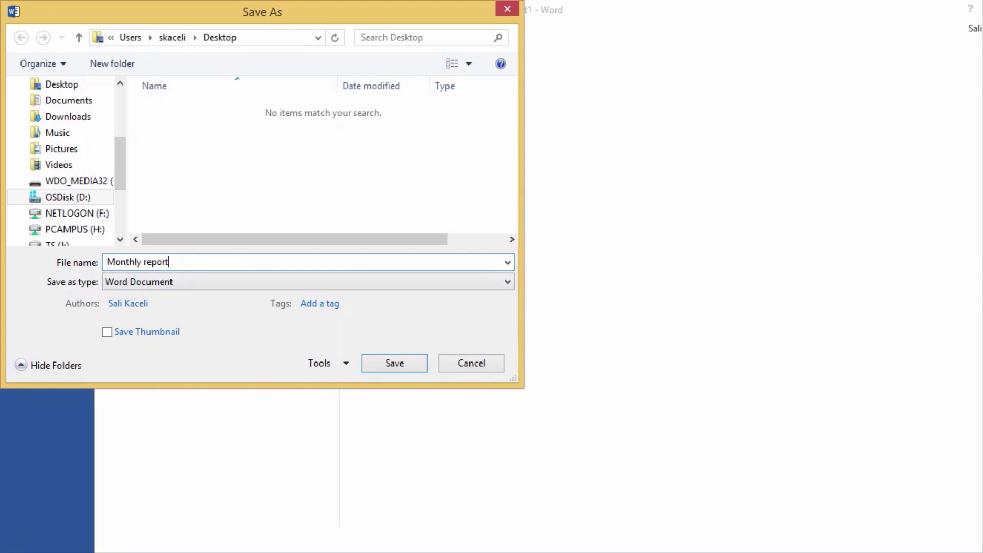
{"action": "key", "text": "Return"}
{"action": "key", "text": "ctrl+z"}
{"action": "key", "text": "alt+Tab"}
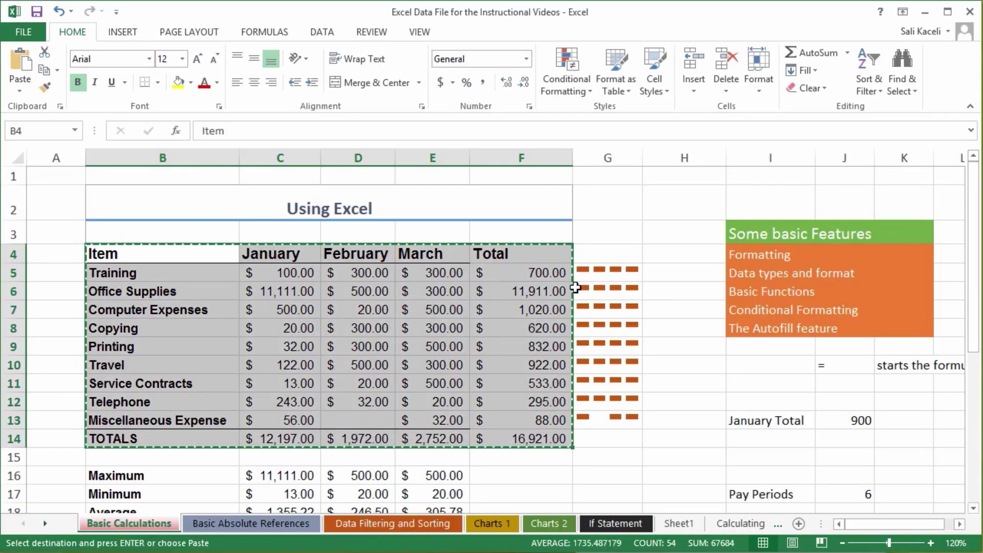
Change Training's January cost in C5 to 123 and save the workbook.
{"action": "left_click", "coordinate": [307, 333]}
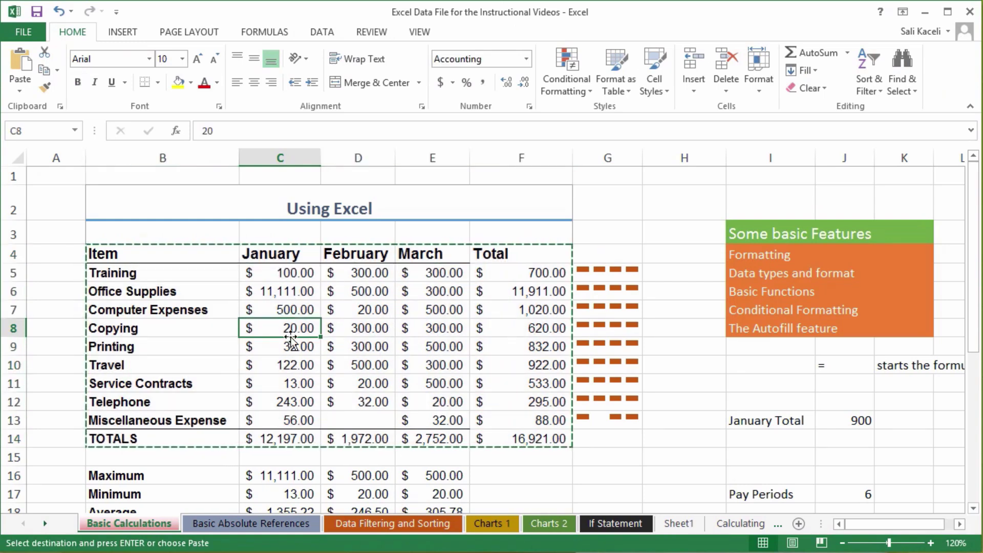
{"action": "left_click", "coordinate": [290, 277]}
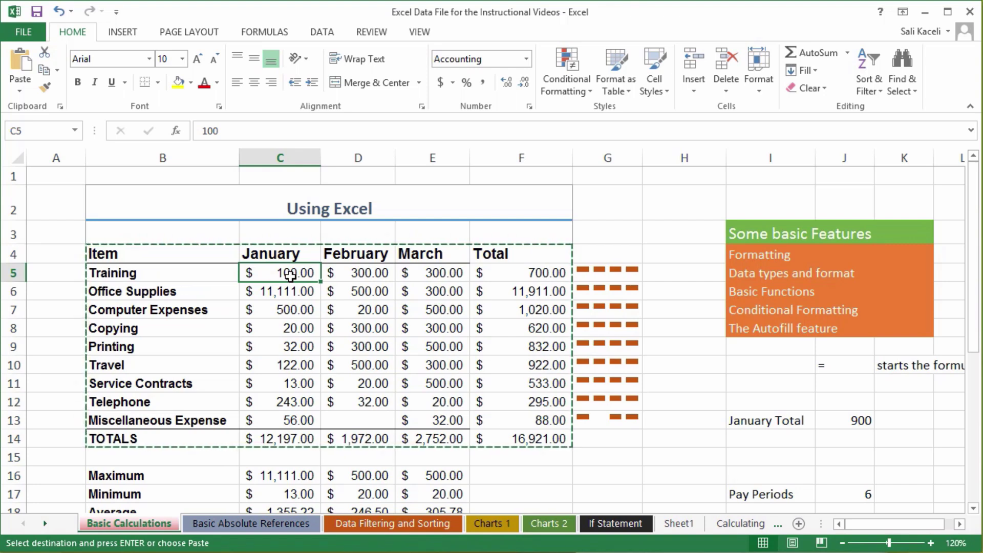
{"action": "type", "text": "123"}
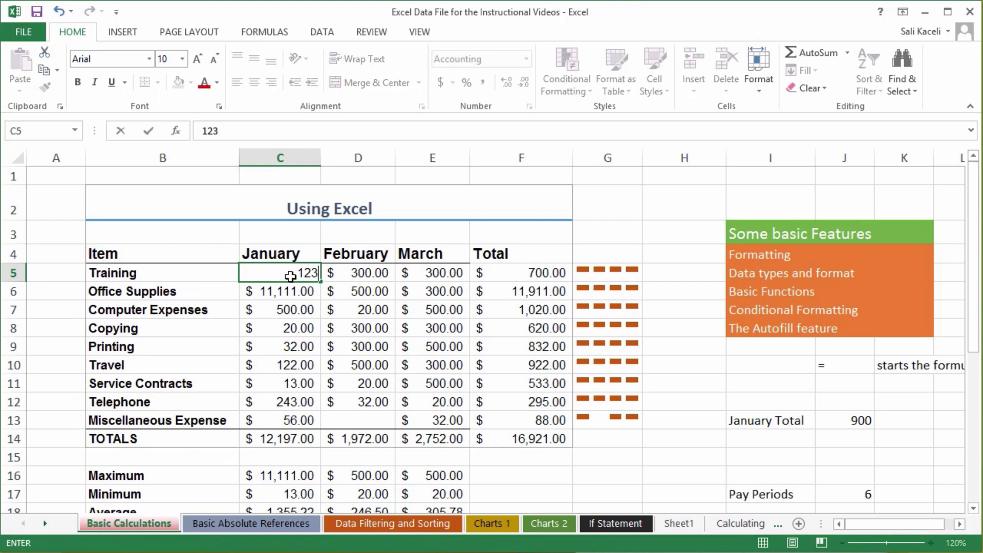
{"action": "key", "text": "Return"}
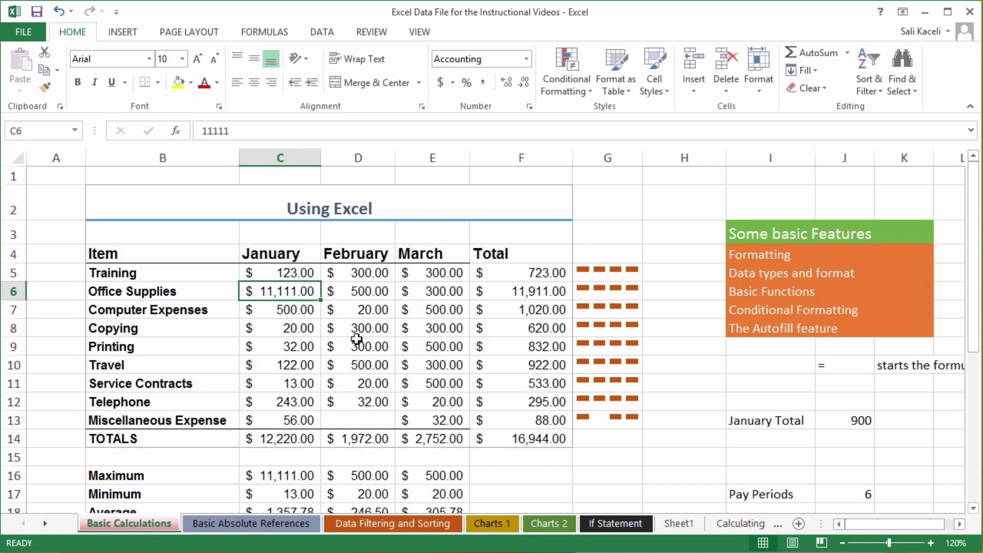
{"action": "left_click", "coordinate": [356, 339]}
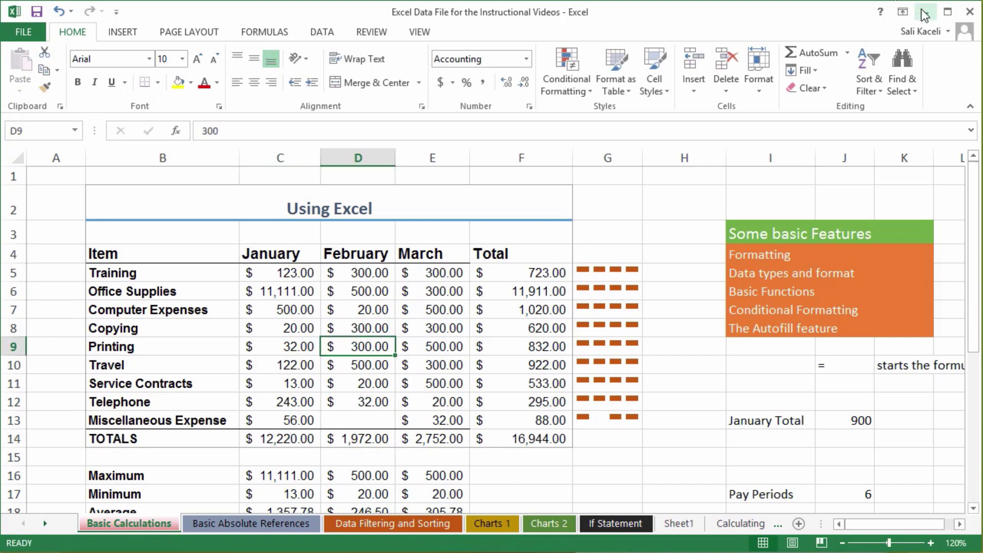
{"action": "left_click", "coordinate": [37, 11]}
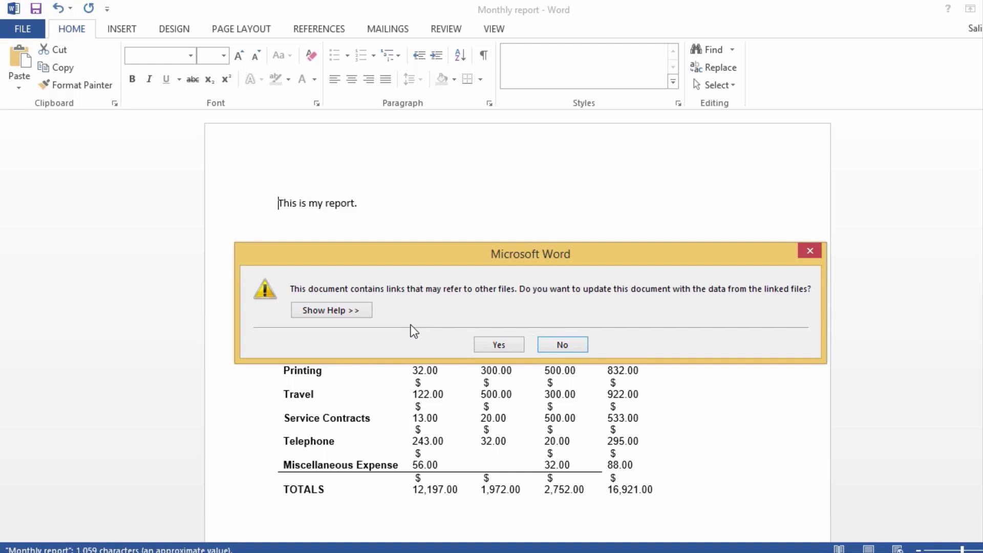
Accept the link update and confirm both tables show Training 123.00 and total 16,944.00.
{"action": "left_click", "coordinate": [499, 344]}
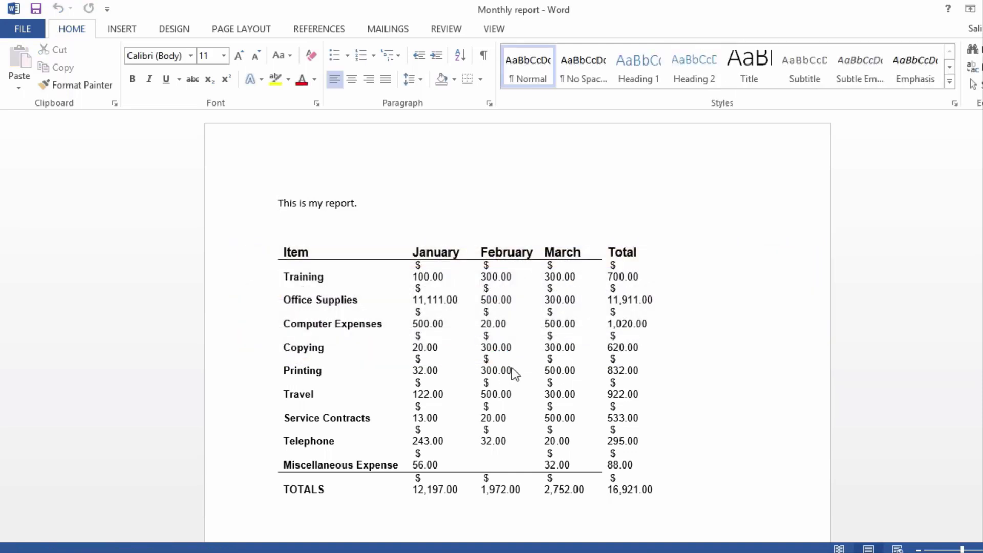
{"action": "left_click", "coordinate": [661, 469]}
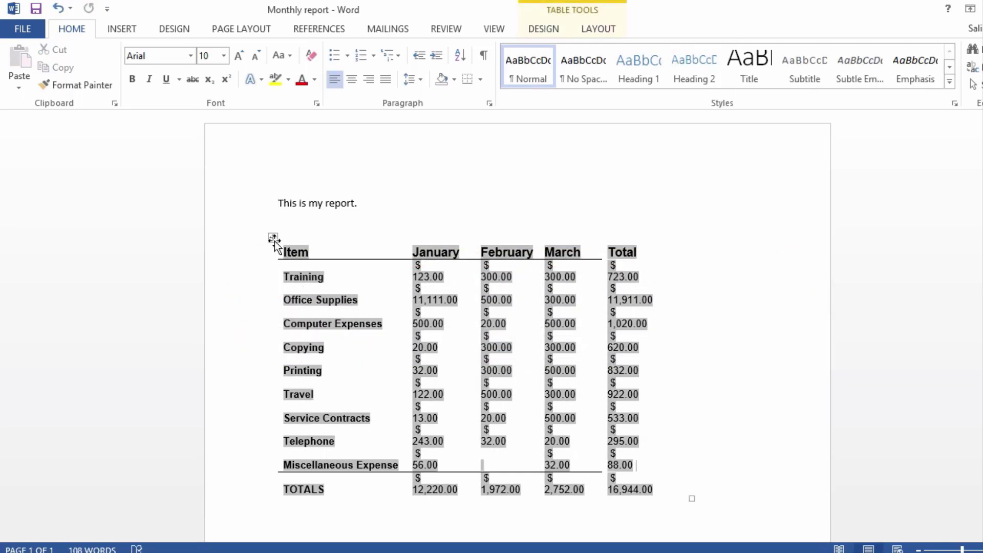
{"action": "scroll", "coordinate": [314, 261], "scroll_direction": "down", "scroll_amount": 5}
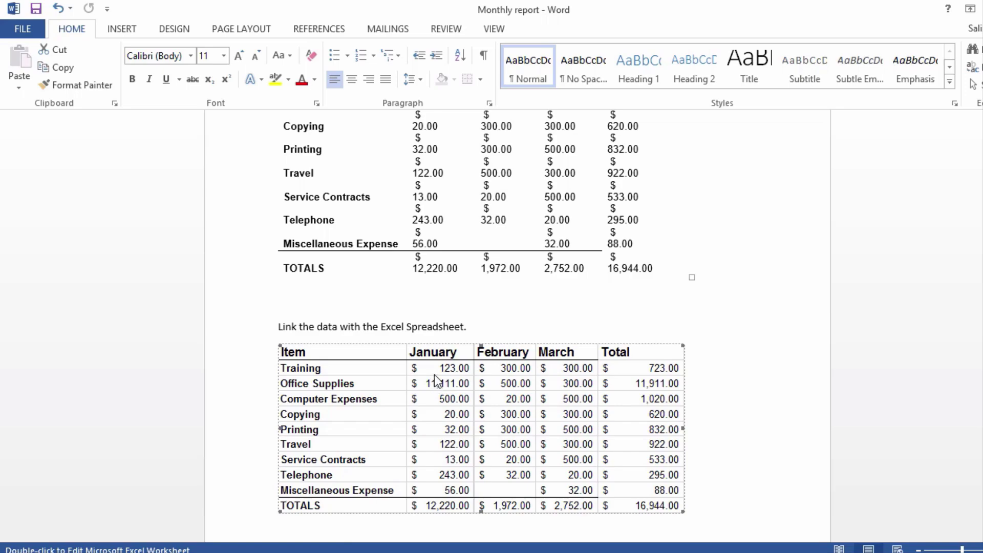
{"action": "left_click", "coordinate": [469, 331]}
Add orange data bars to the January–March costs C5:E13, then return to the Word report.
{"action": "key", "text": "alt+Tab"}
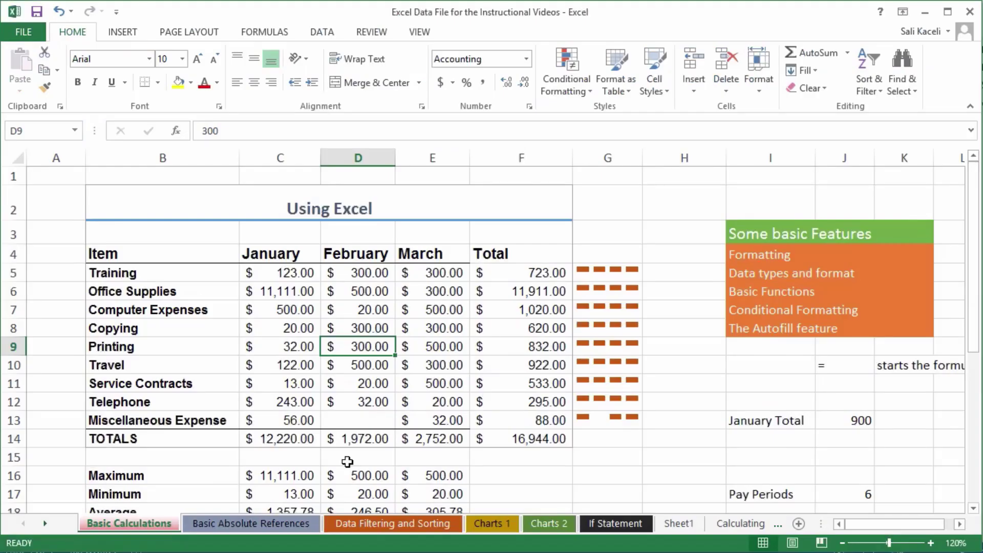
{"action": "left_click", "coordinate": [293, 403]}
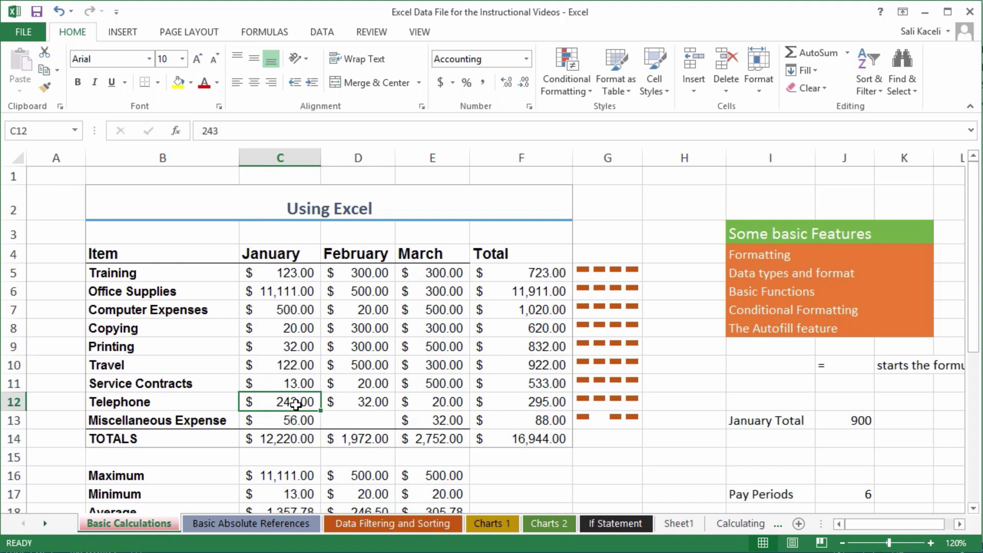
{"action": "left_click", "coordinate": [284, 329]}
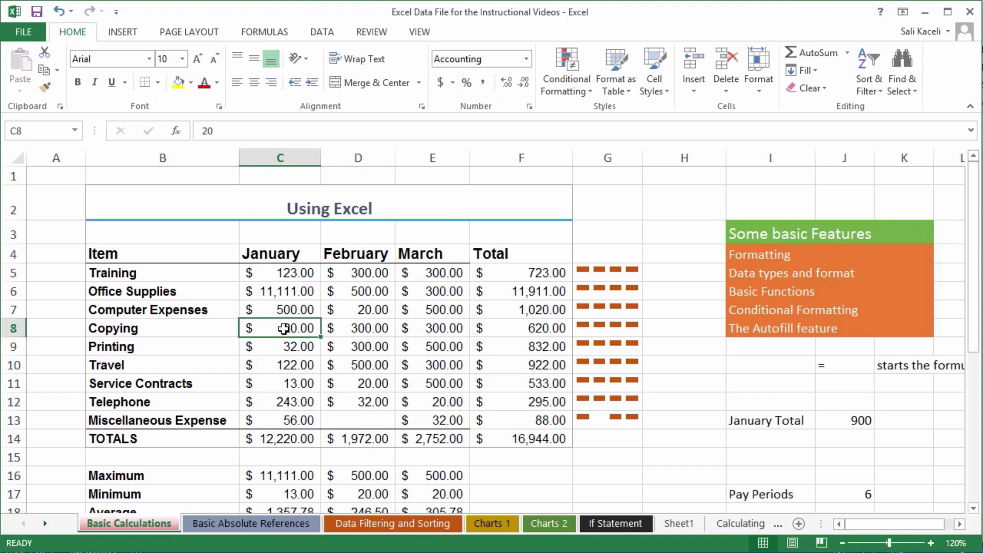
{"action": "left_click_drag", "start_coordinate": [251, 269], "coordinate": [419, 423]}
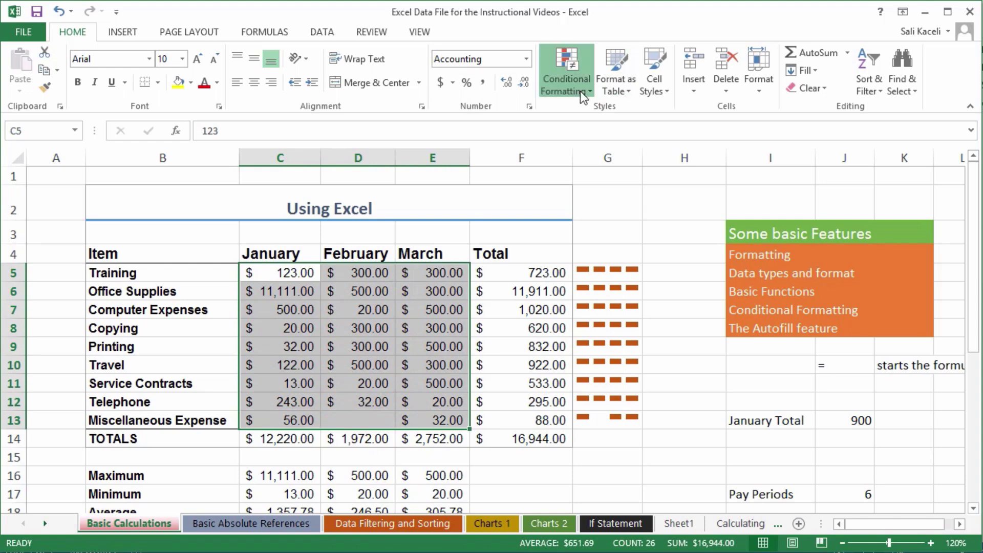
{"action": "left_click", "coordinate": [567, 84]}
{"action": "left_click", "coordinate": [699, 236]}
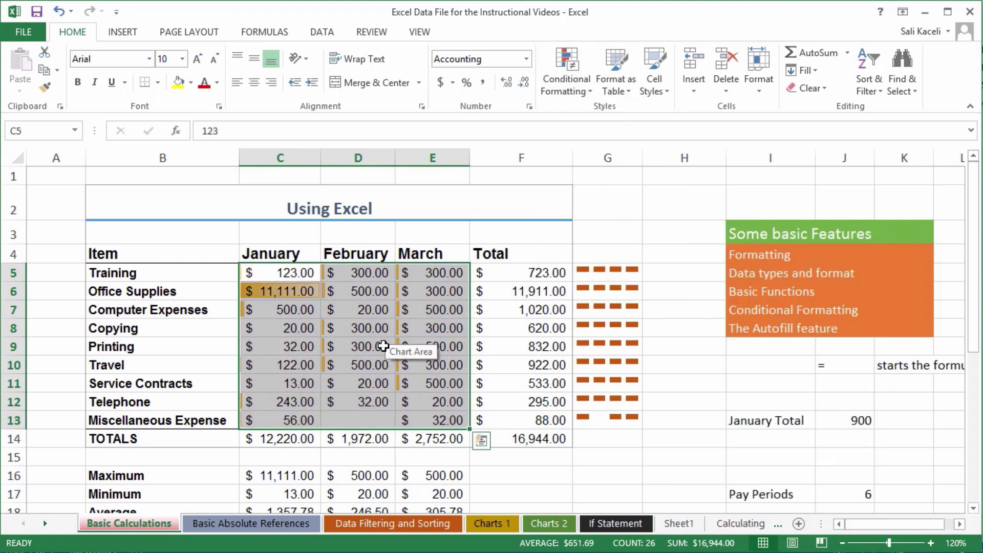
{"action": "left_click", "coordinate": [270, 298]}
{"action": "key", "text": "alt+Tab"}
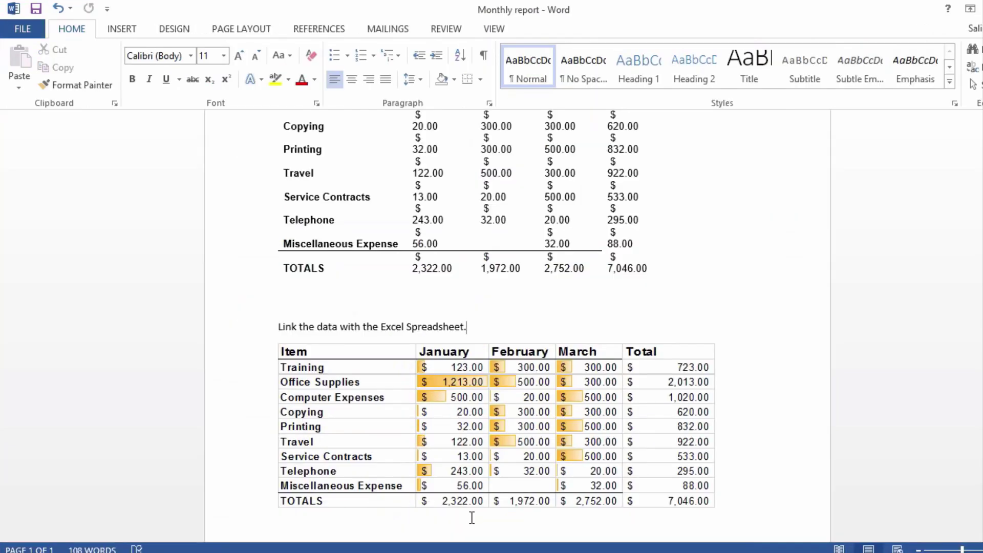
Close the Monthly report in Word without saving, and save the Excel workbook with its new formatting.
{"action": "key", "text": "alt+F4"}
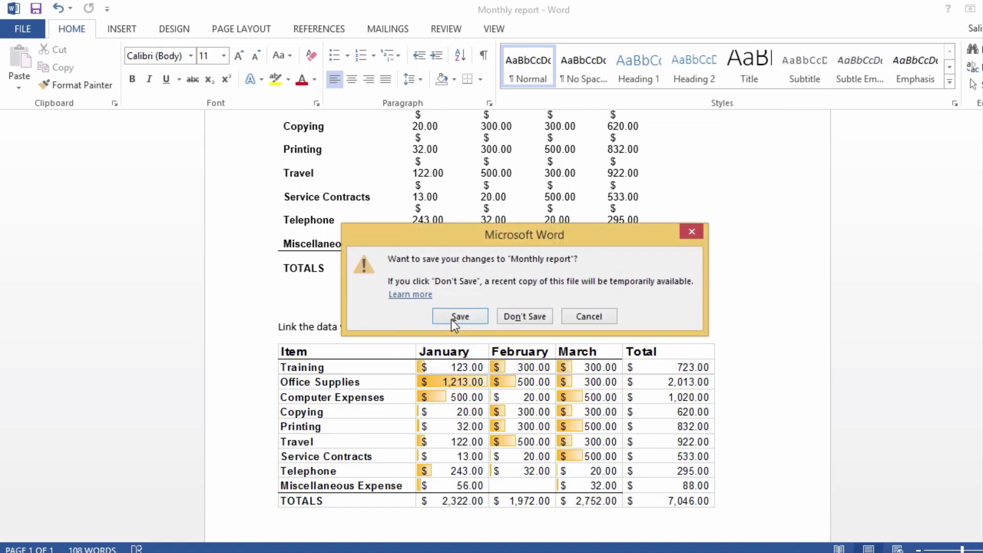
{"action": "left_click", "coordinate": [524, 318]}
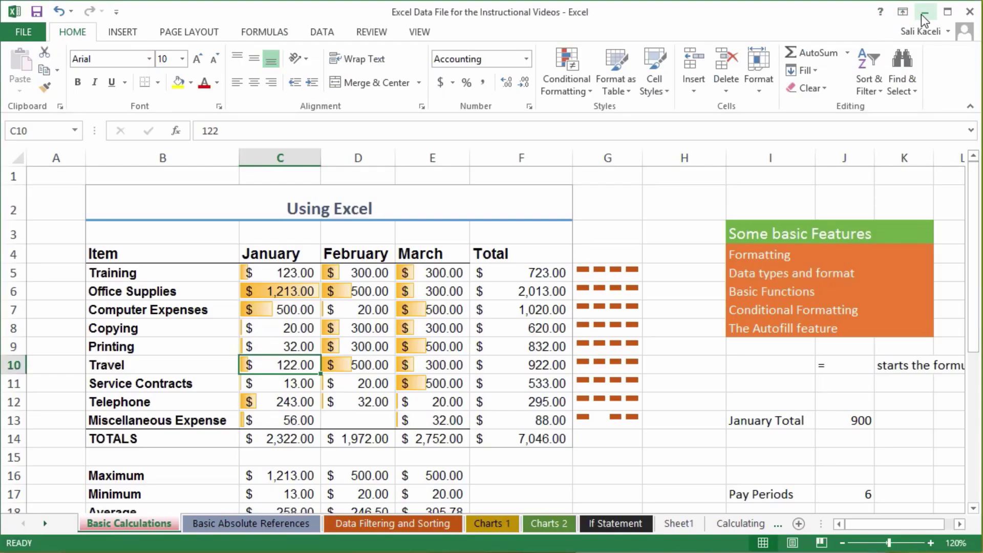
{"action": "left_click", "coordinate": [37, 11]}
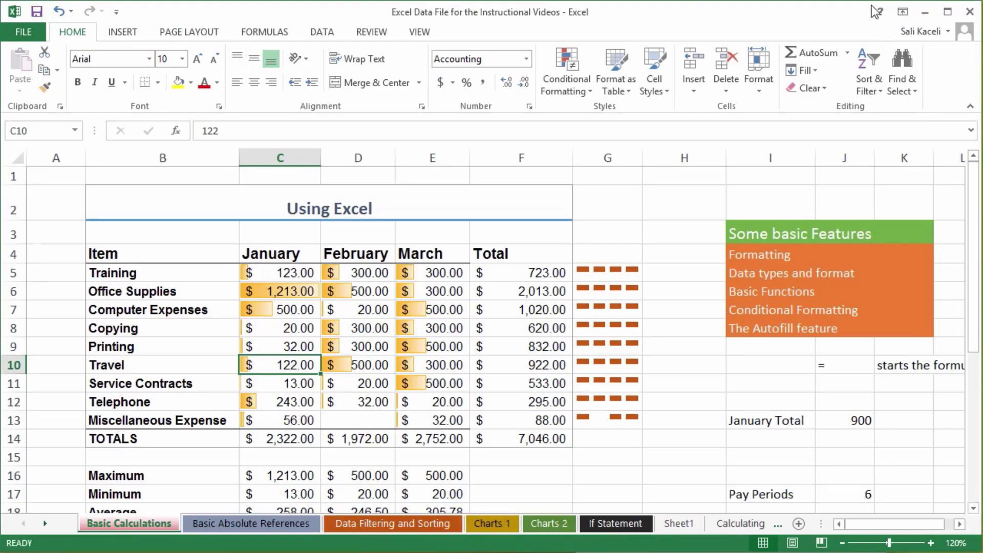
Close Excel, then reopen Monthly report with updated links so Office Supplies shows 1,213 and orange data bars.
{"action": "left_click", "coordinate": [969, 12]}
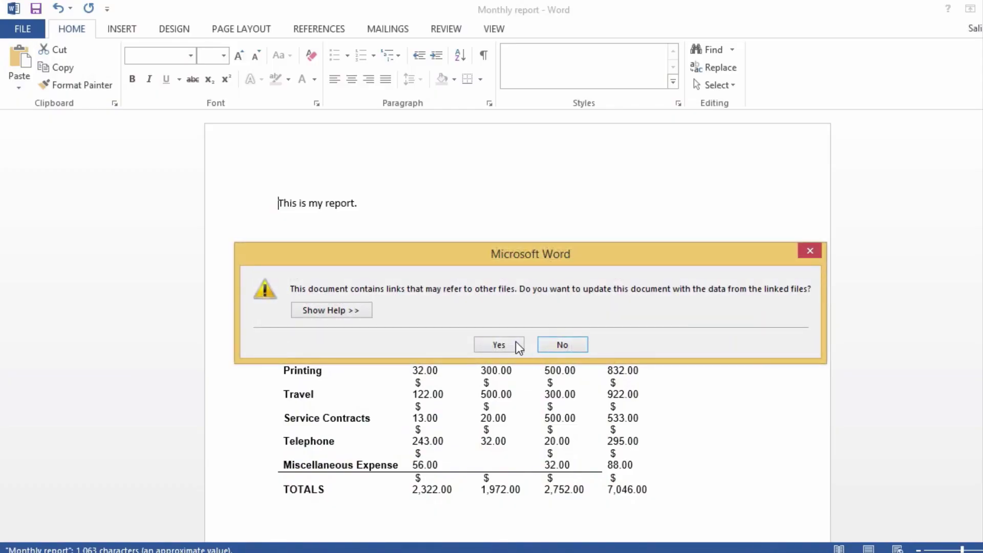
{"action": "left_click", "coordinate": [511, 343]}
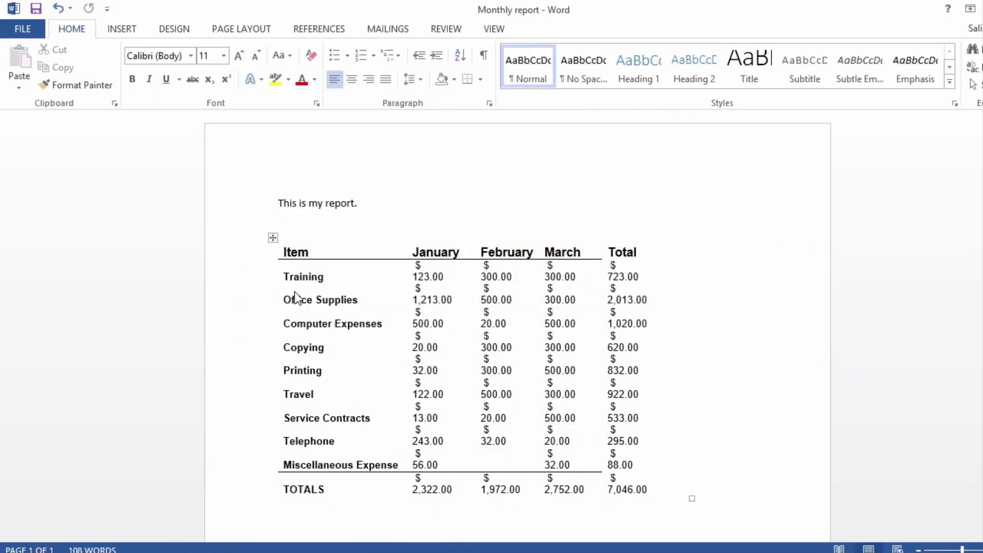
{"action": "scroll", "coordinate": [374, 352], "scroll_direction": "down", "scroll_amount": 9}
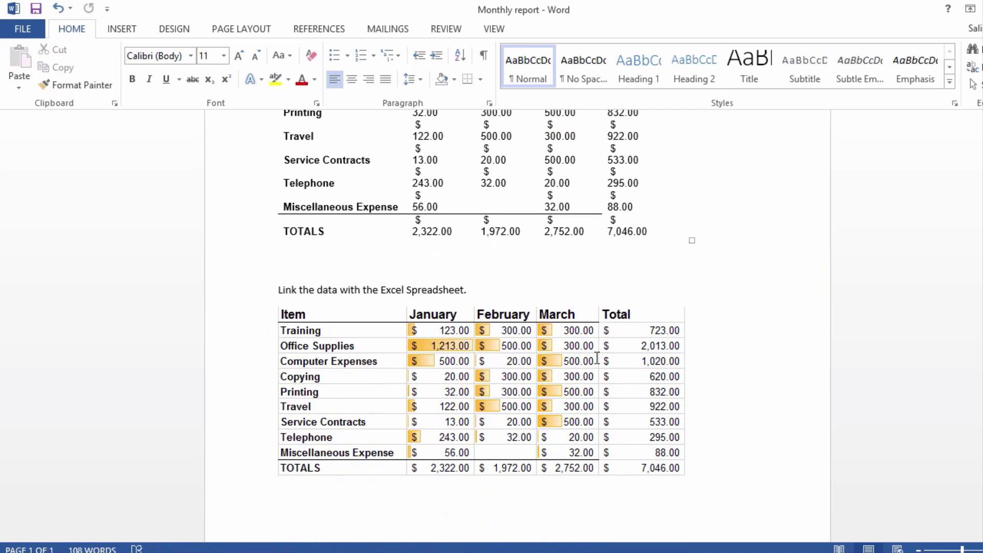